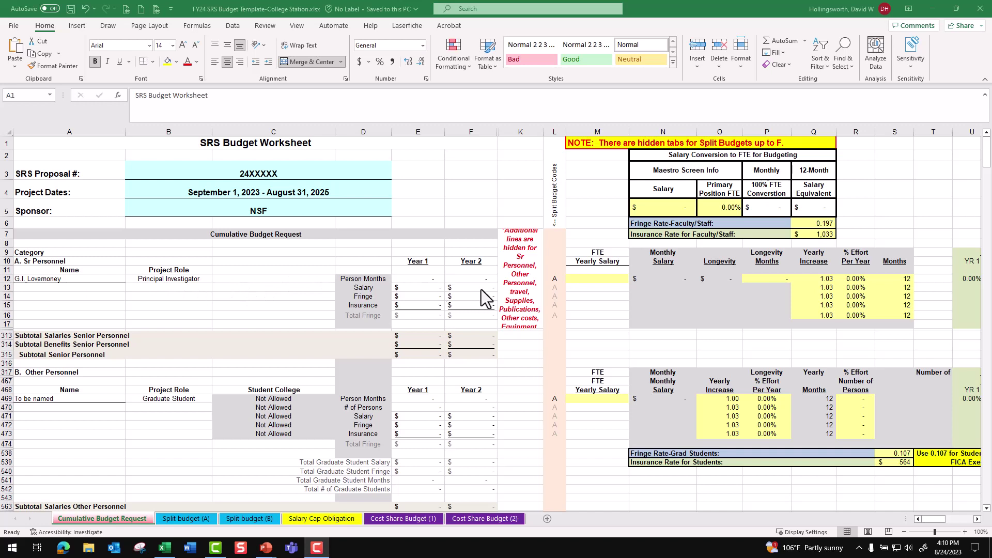
Enter an FTE yearly salary of 200,000 for the principal investigator in the Senior Personnel section
click(602, 280)
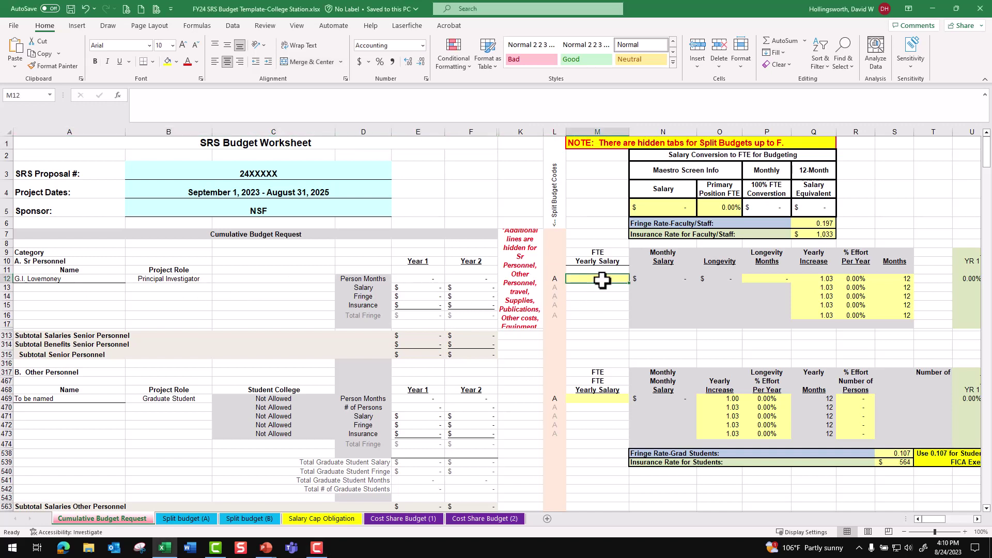
text(200)
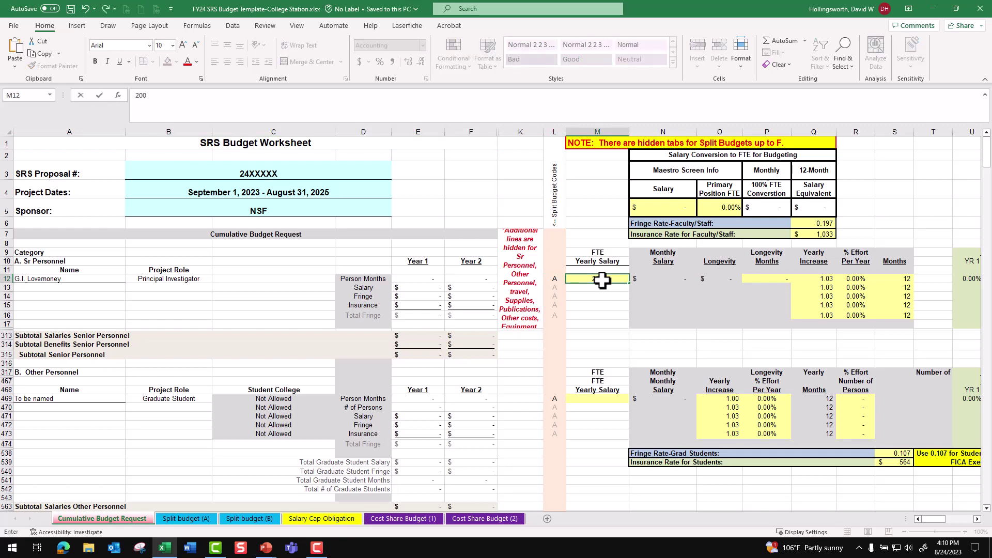
text(,000)
key(Tab)
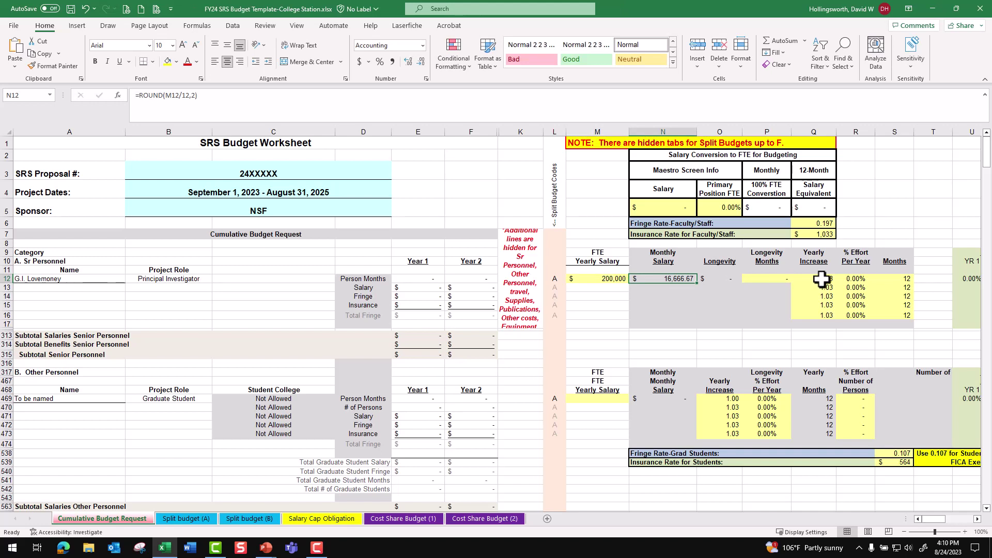
Set the principal investigator's percent effort to 8.33% for the first year and copy it to the second year
click(851, 280)
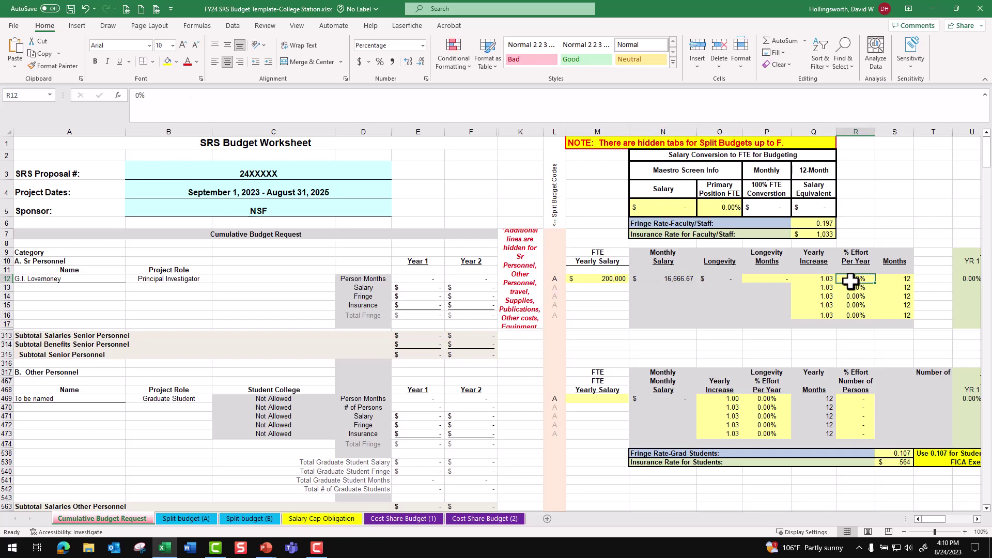
text(8.)
text(33)
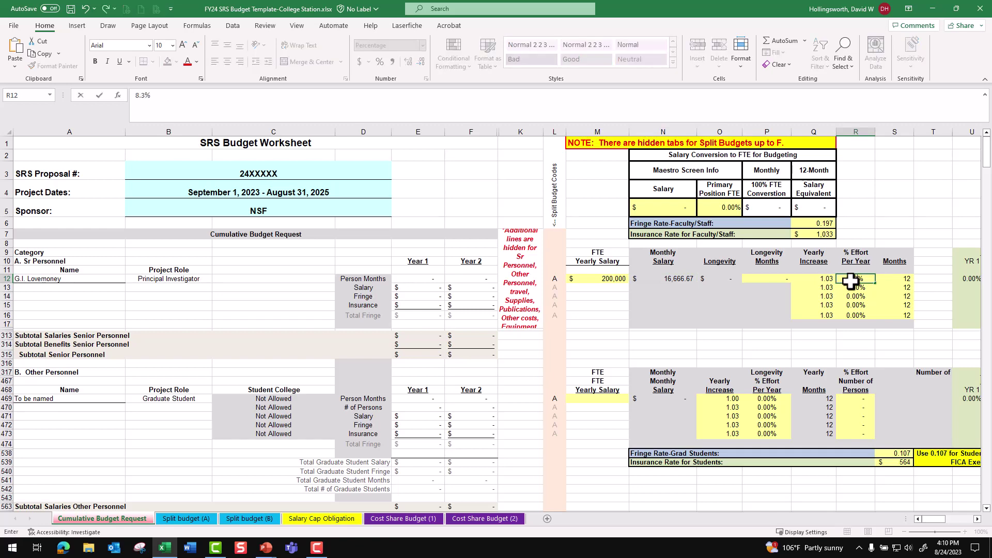
key(Return)
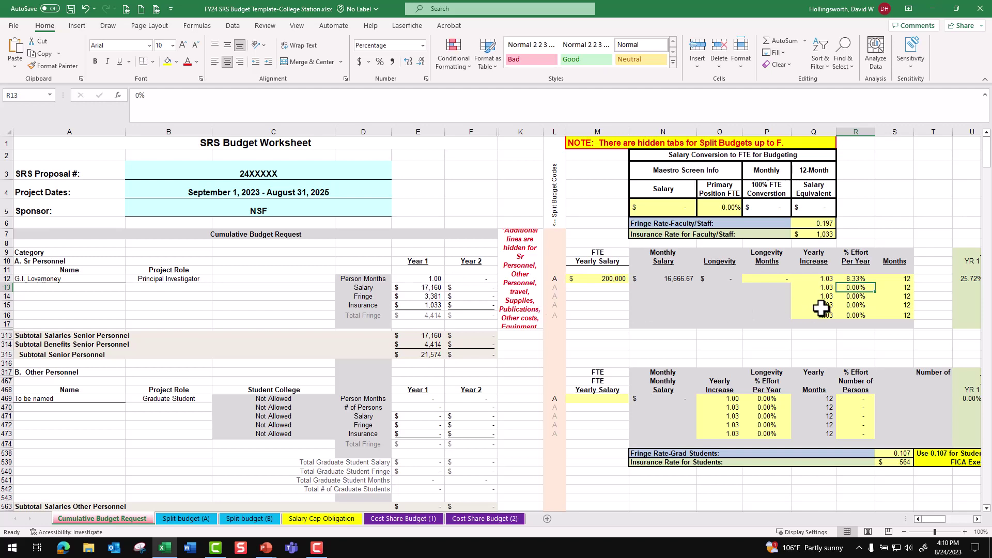
click(844, 278)
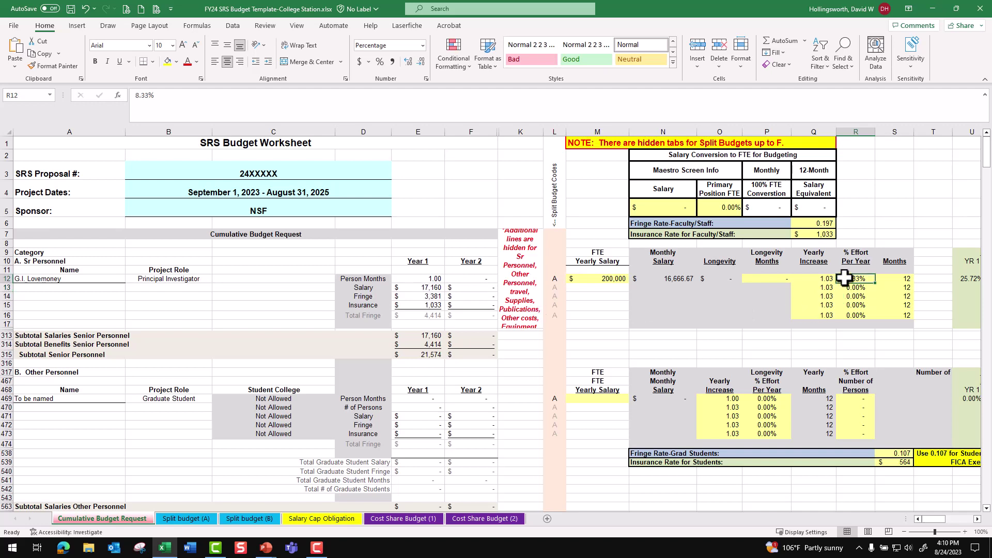
drag(876, 283, 874, 291)
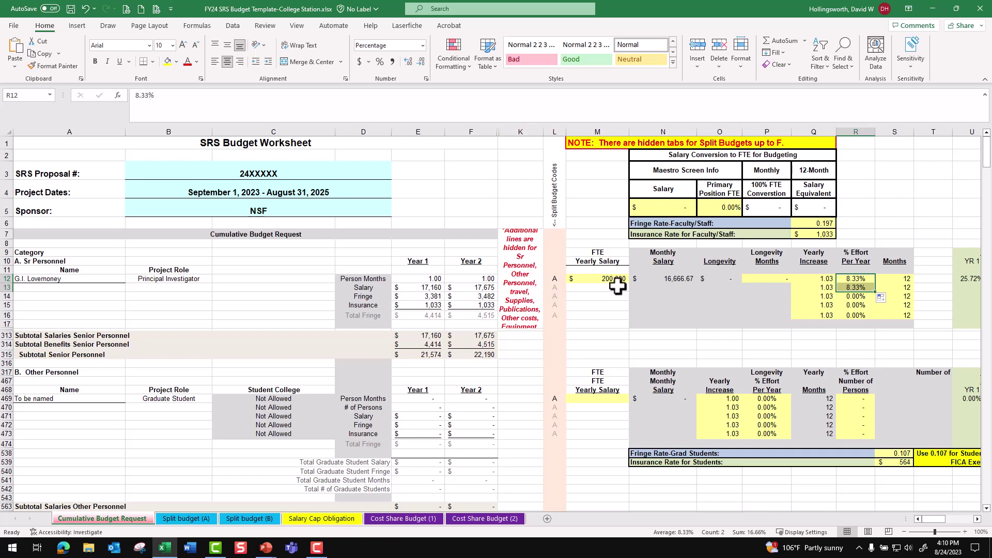
Enter an FTE yearly salary of 54,000 for the graduate student in the Other Personnel section
scroll(793, 343, down, 6)
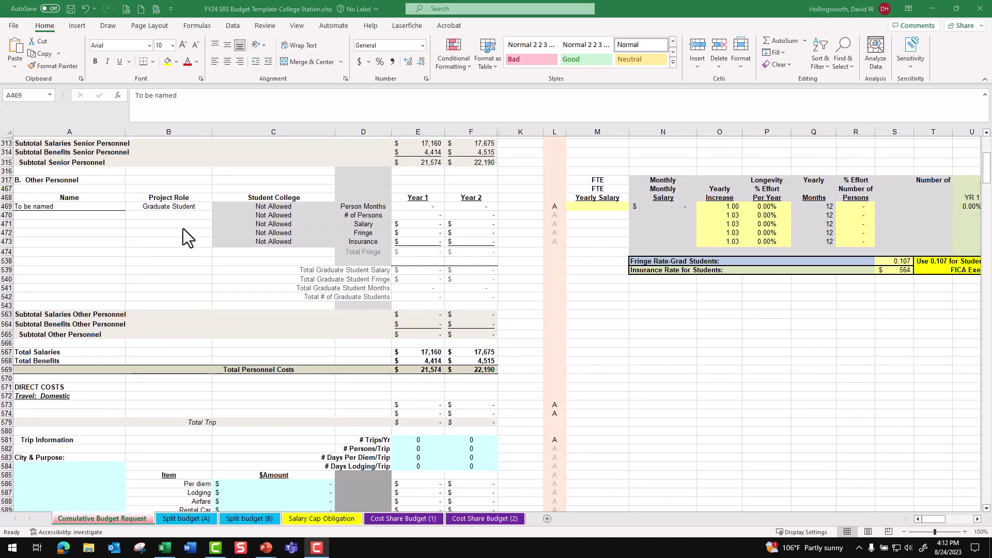
click(577, 206)
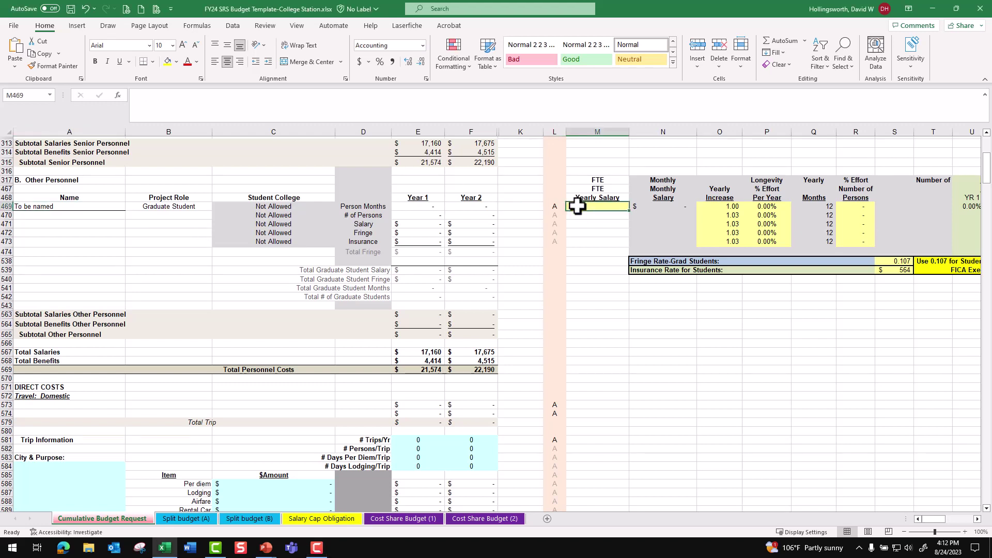
text(54,000)
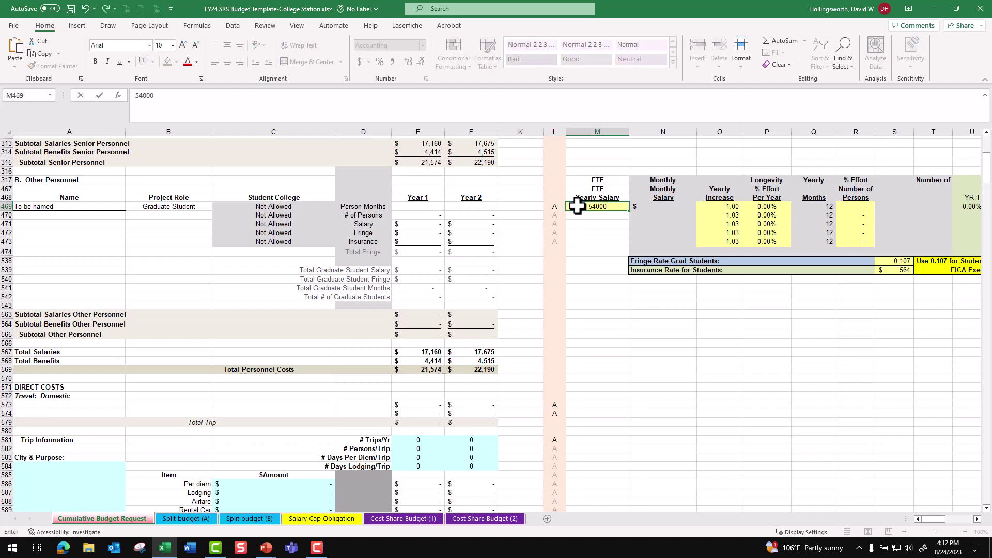
key(Return)
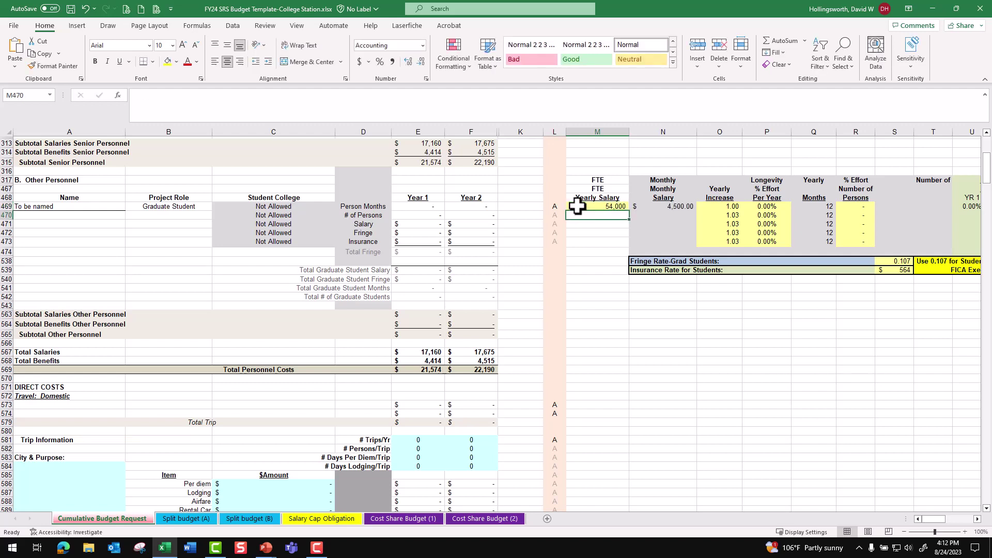
Set the graduate student's first-year effort to 50% and number of persons to 1
click(764, 206)
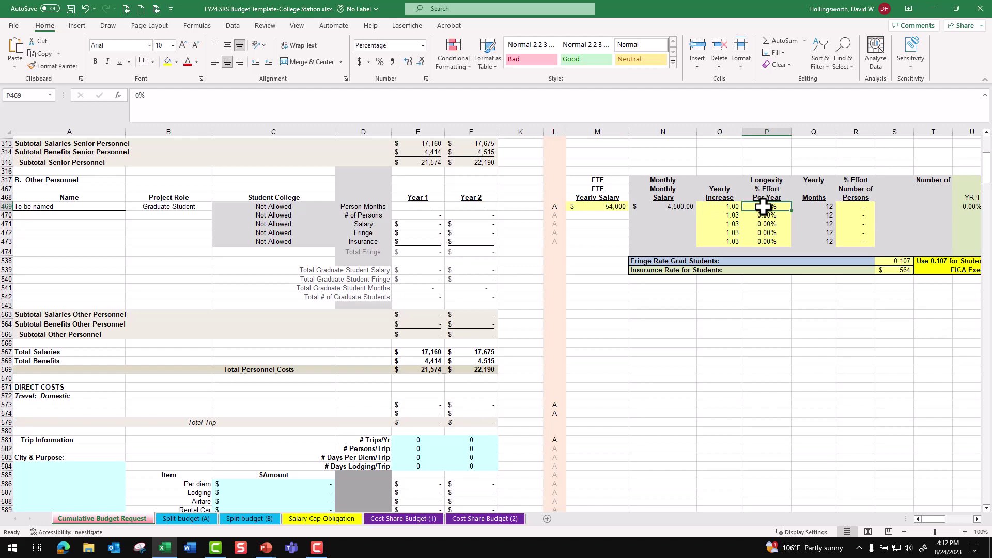
text(50)
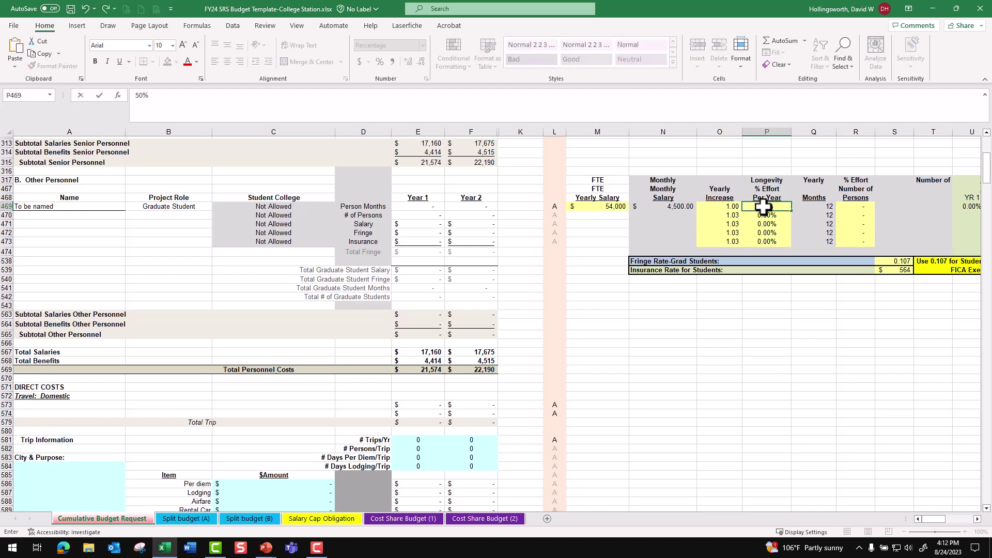
key(Return)
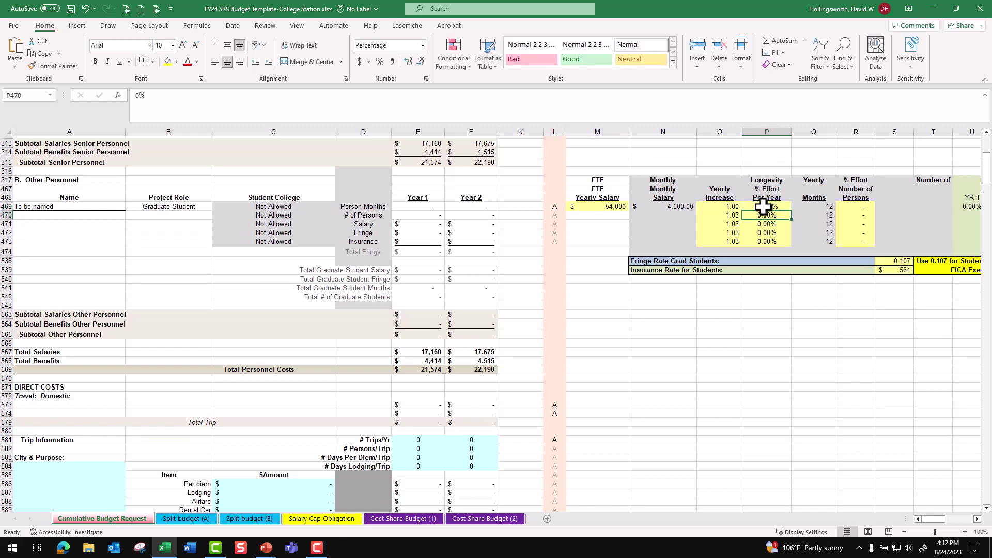
click(849, 206)
text(1)
key(Return)
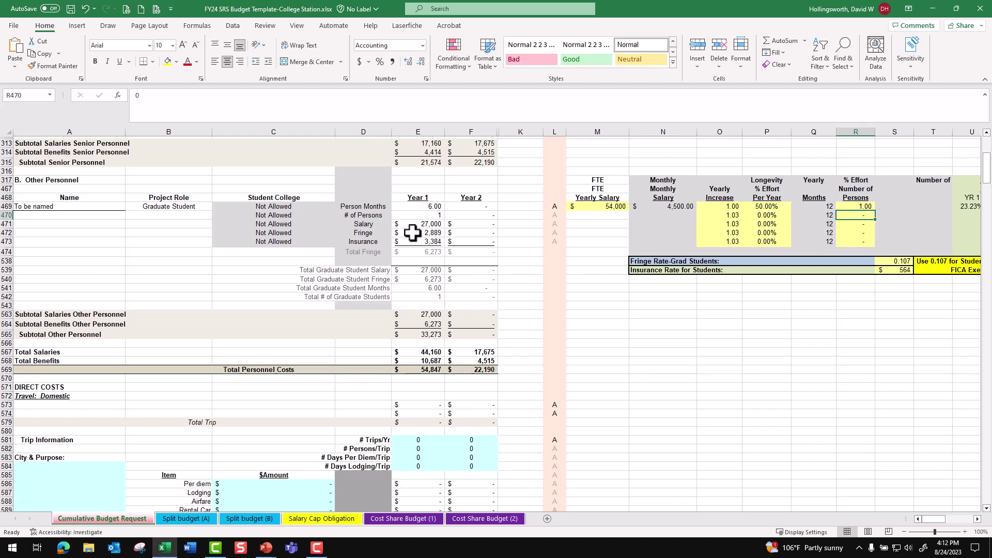
Set the graduate student's second-year effort to 50% and number of persons to 1 in row 470
click(759, 216)
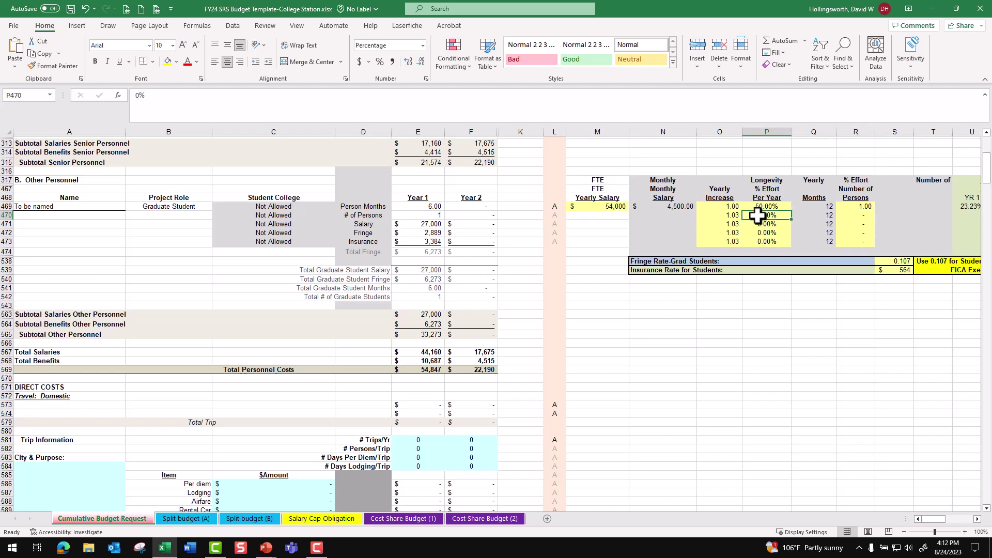
text(50)
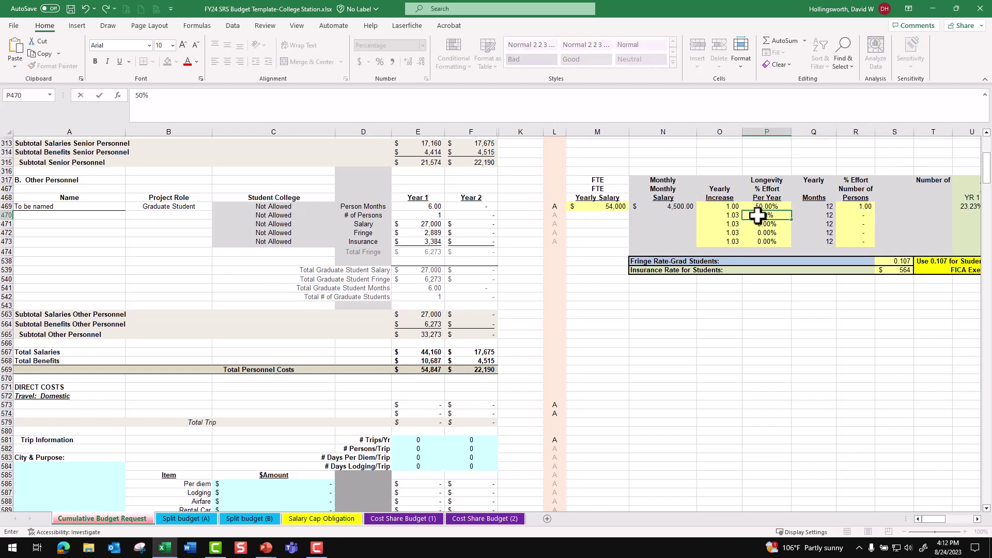
key(Tab)
click(859, 216)
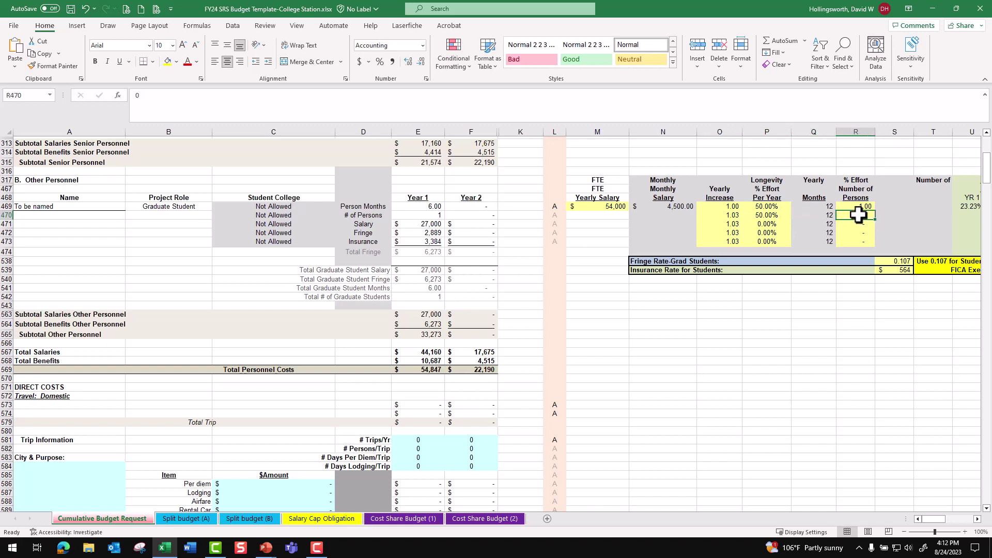
text(1)
key(Return)
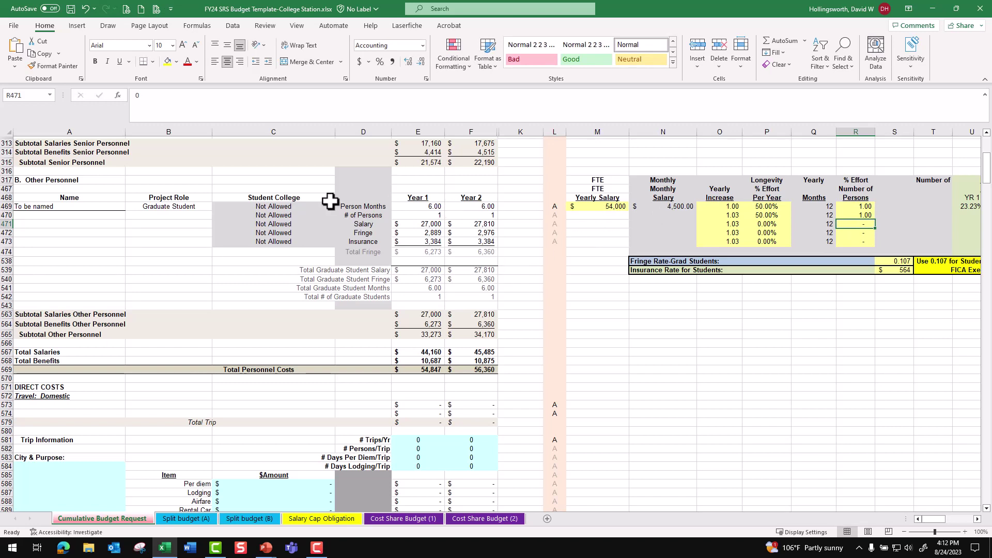
Choose Engineering as the graduate student's college for the first year in cell C469
click(288, 207)
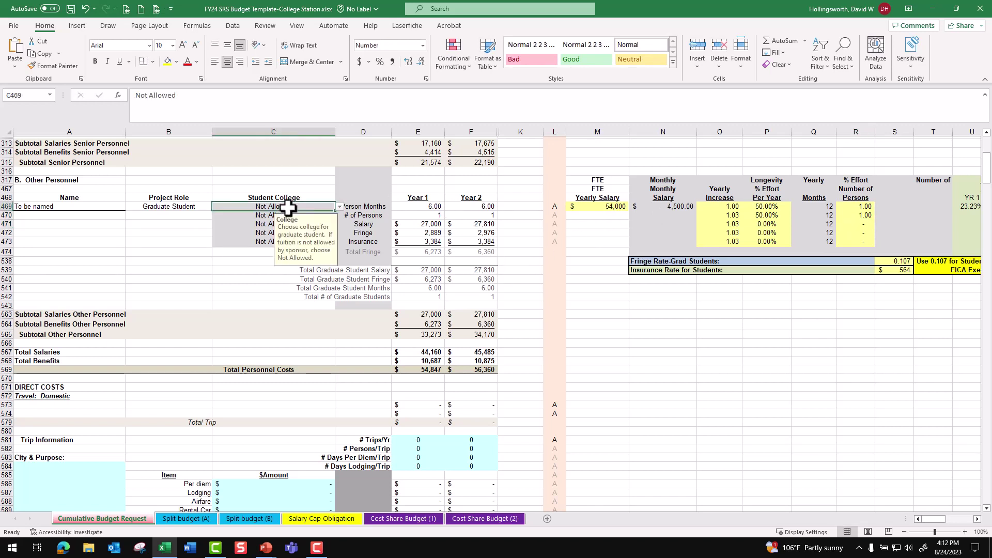
click(340, 206)
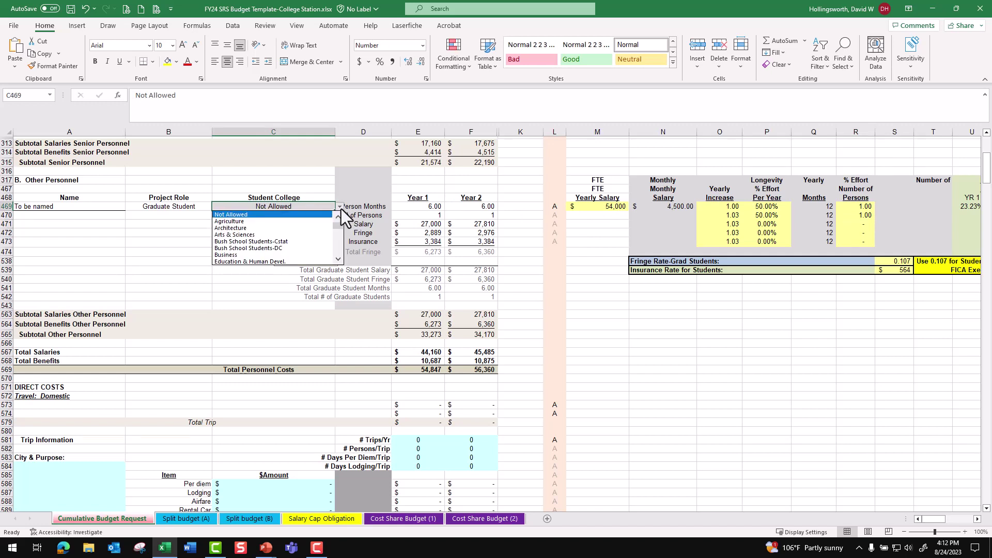
click(338, 260)
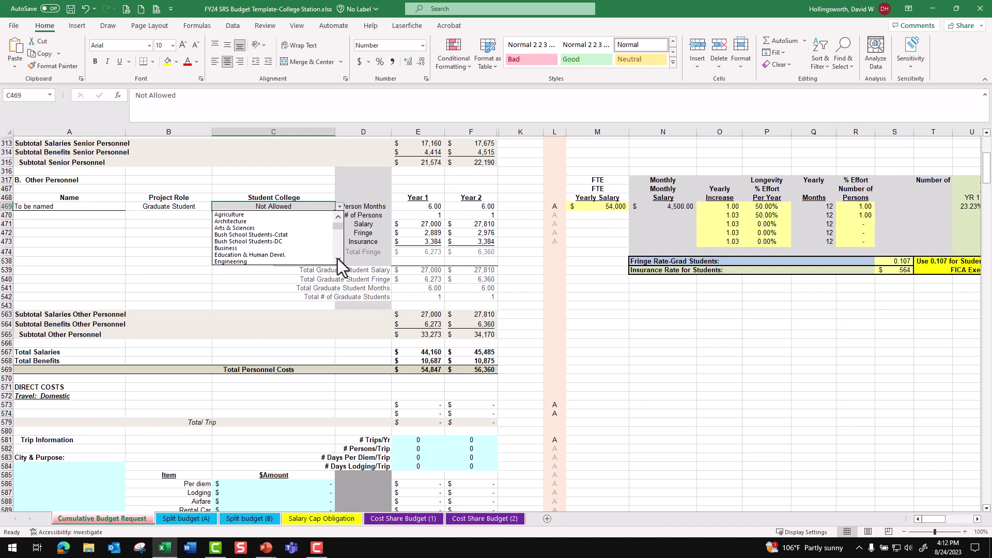
click(254, 261)
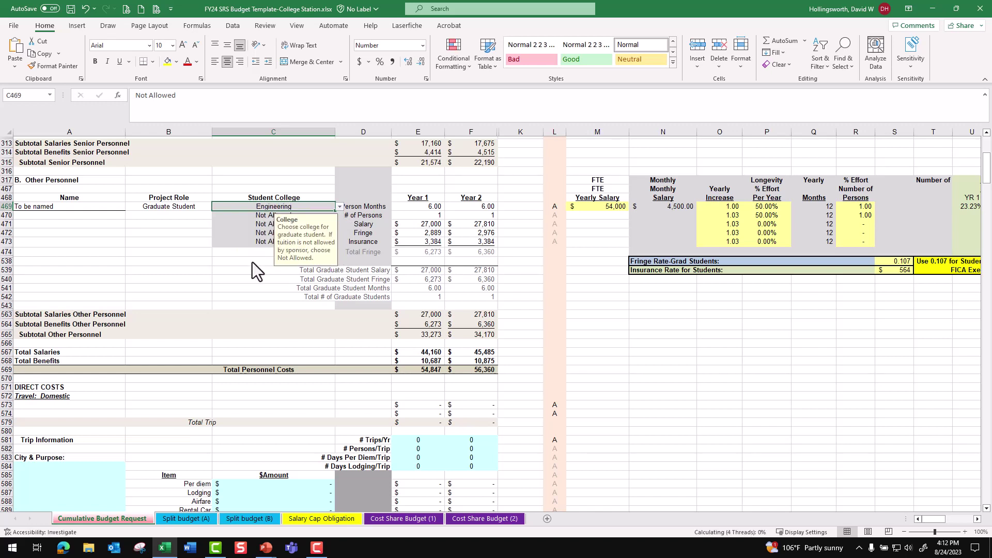
Choose Engineering as the graduate student's college for the second year in cell C470
click(241, 216)
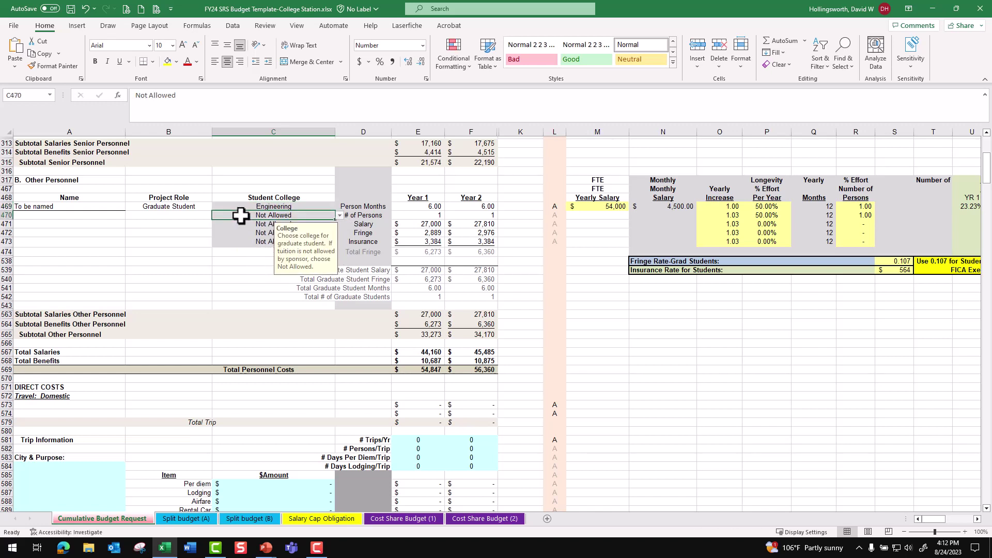
click(340, 216)
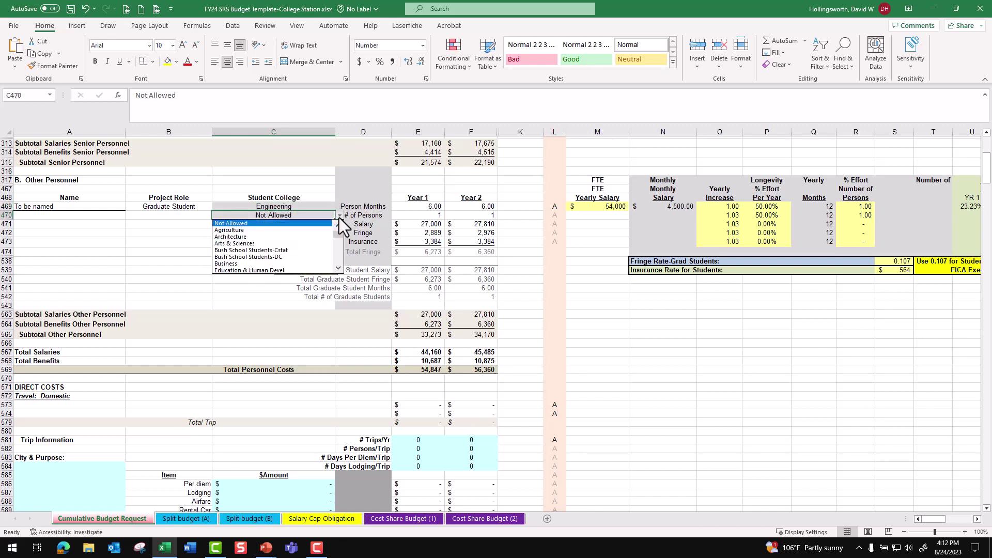
click(338, 269)
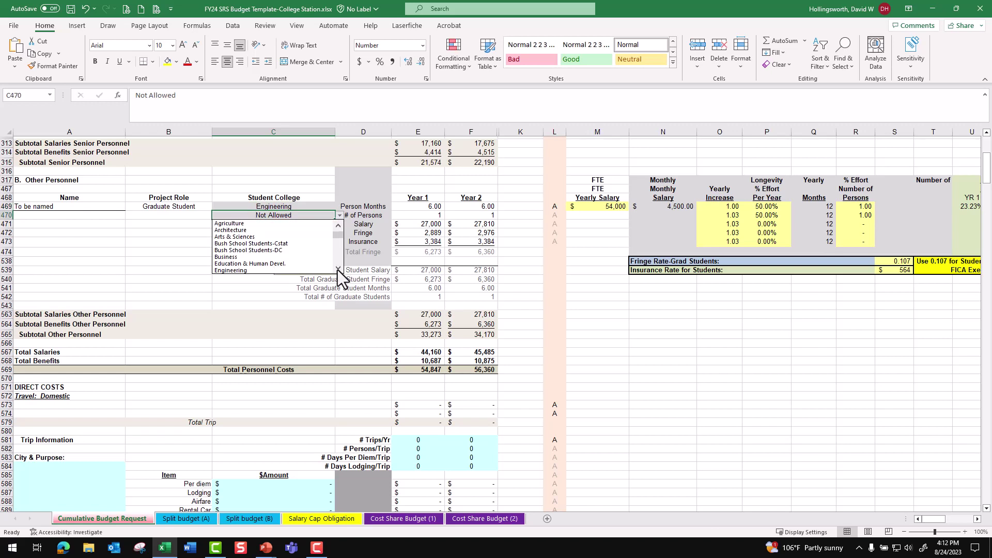
click(291, 271)
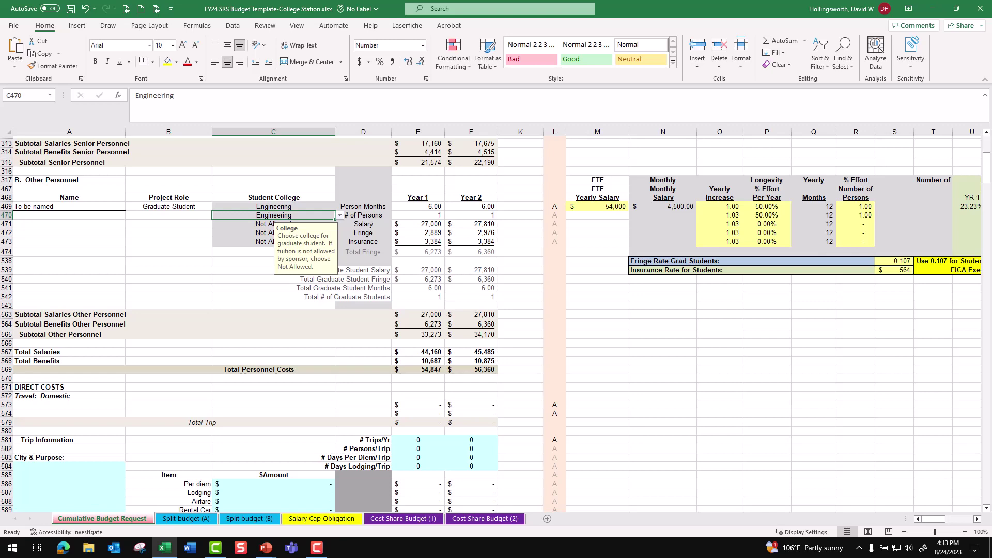
Fill in the Year 1 domestic trip information: 1 trip, 1 person per trip, 4 per diem days and 3 lodging days
scroll(491, 320, down, 10)
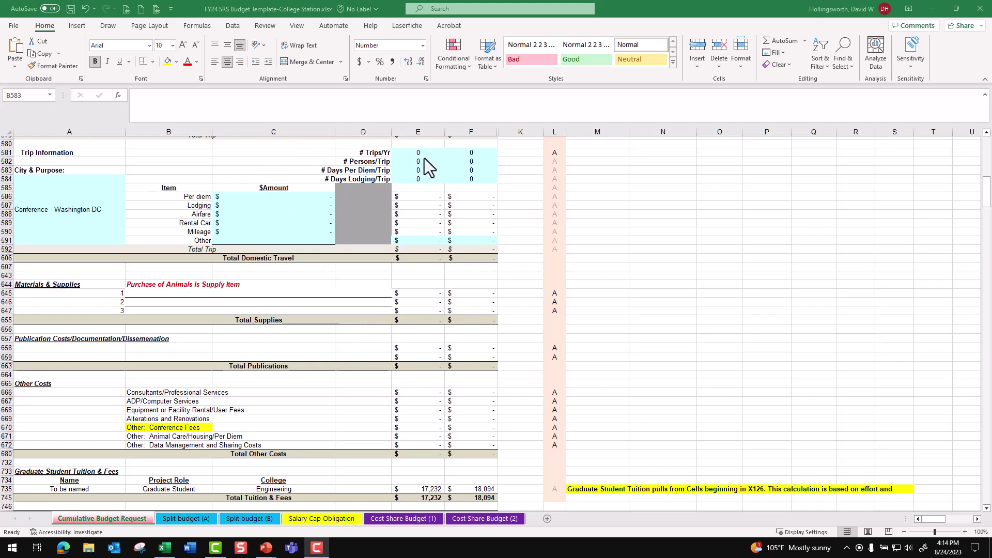
click(416, 151)
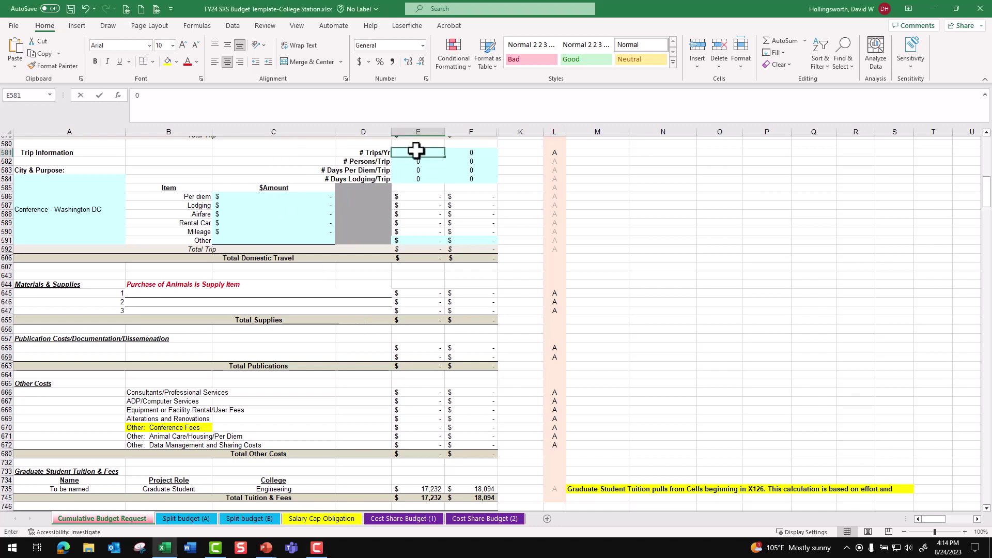
text(1)
key(Return)
text(1)
key(Return)
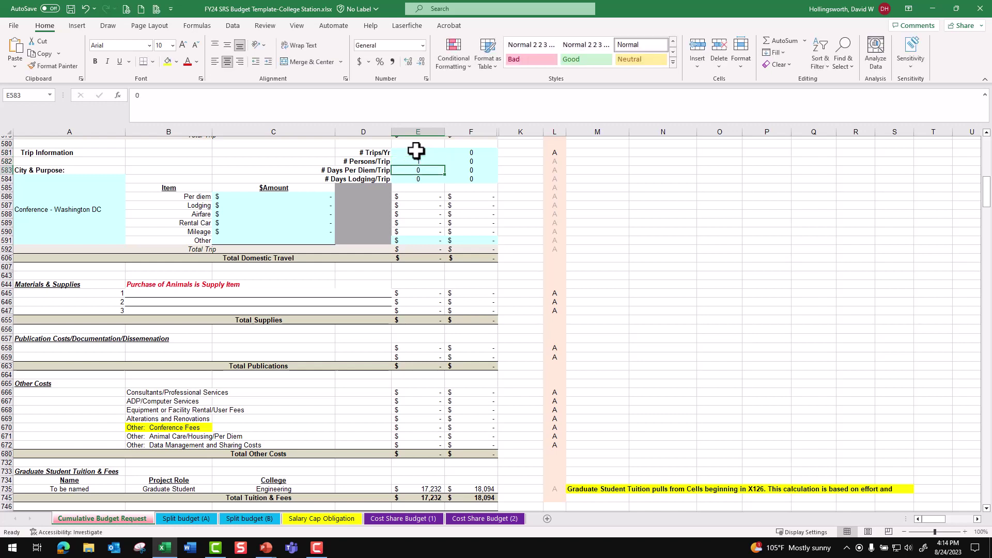
text(4)
key(Return)
text(3)
key(Return)
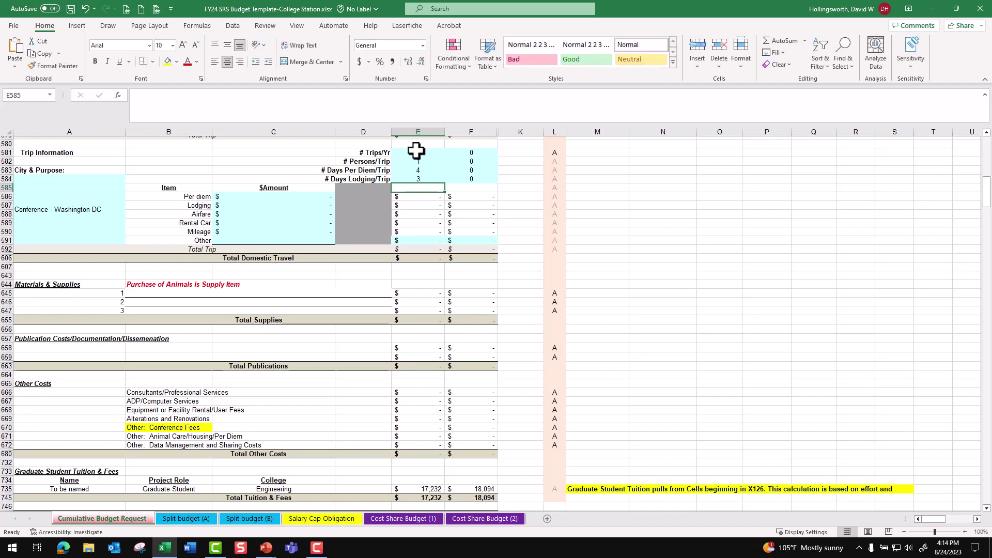
Enter a per diem amount of 79 for the Washington DC conference trip
click(255, 199)
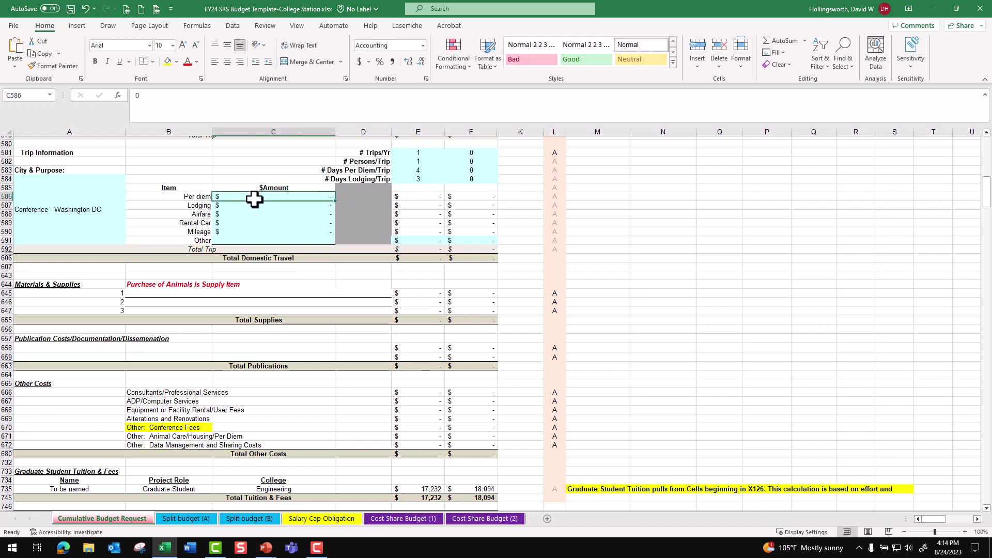
text(79)
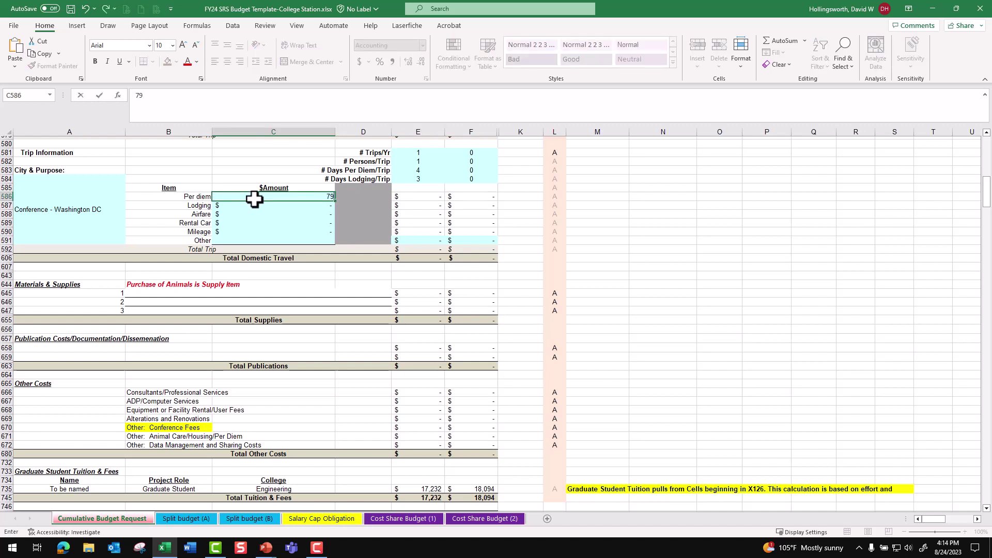
key(Return)
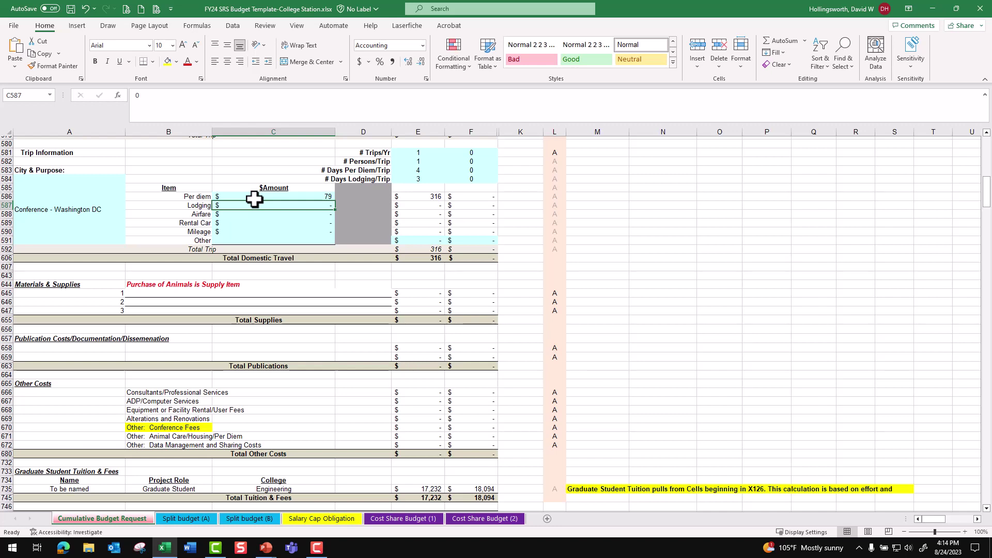
Enter the Washington DC trip amounts: 258 for lodging, 600 for airfare and 65 for rental car
text(258)
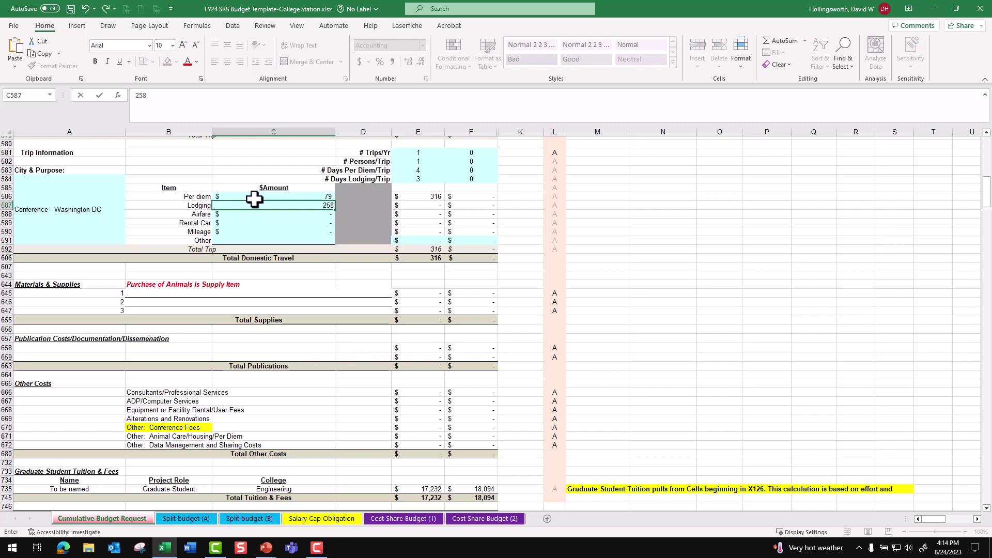
key(Return)
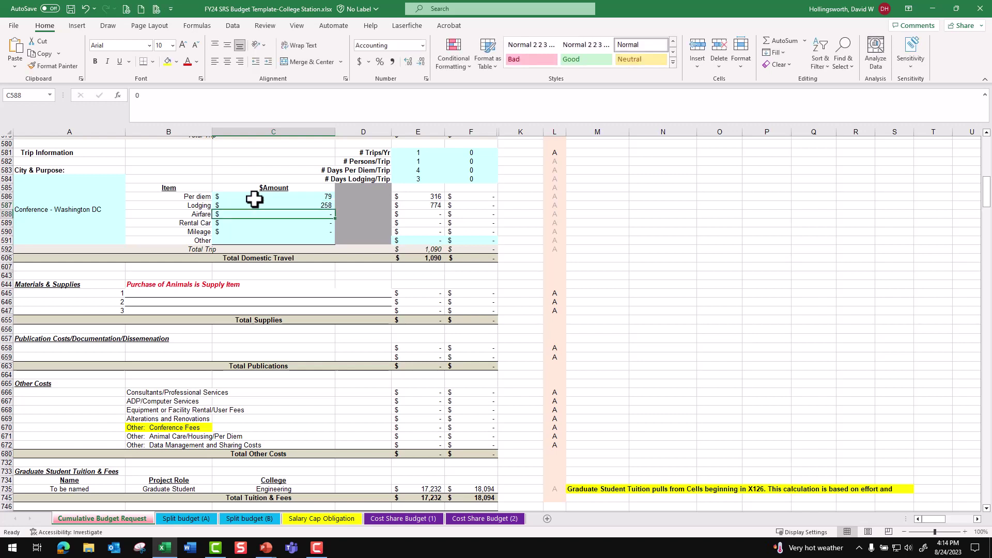
text(600)
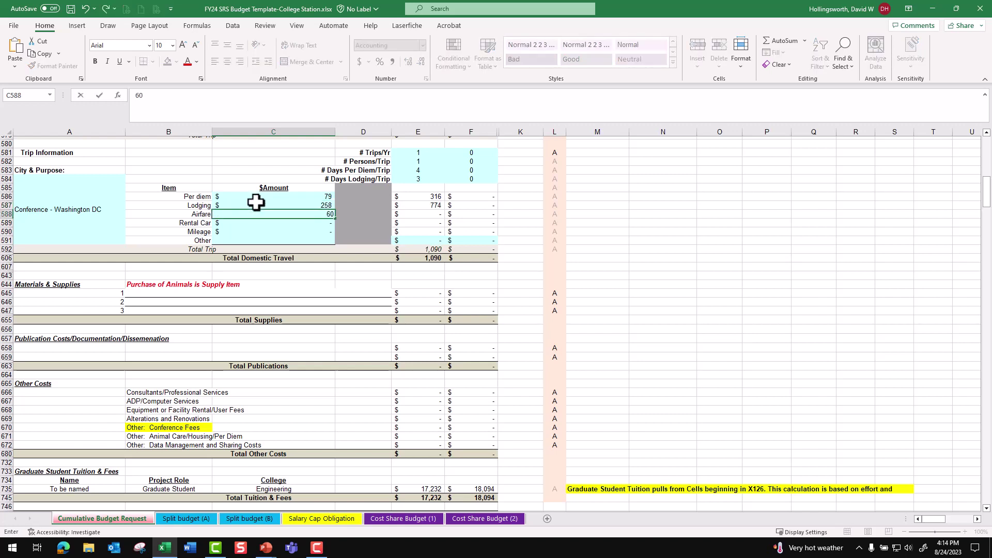
key(Return)
text(65)
key(Return)
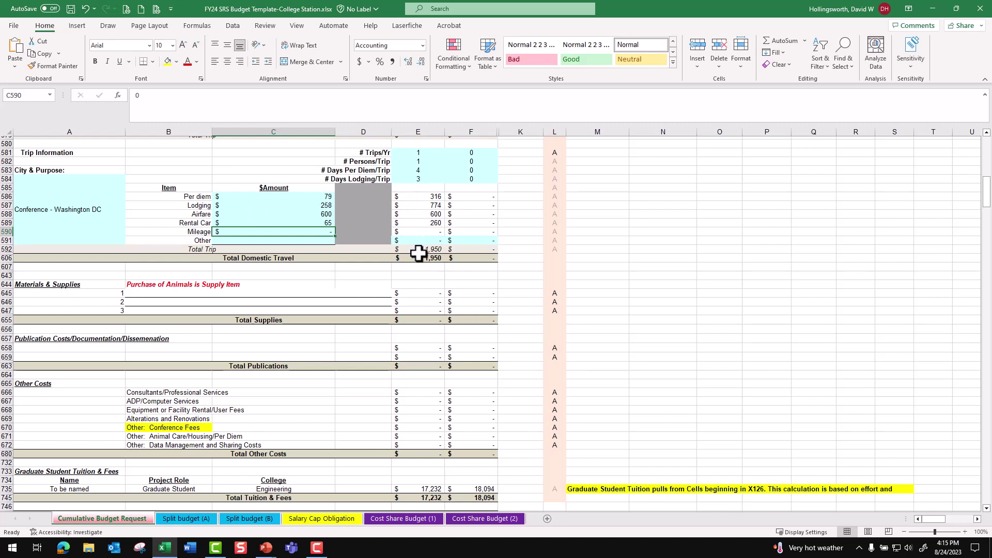
Fill in the Year 2 domestic trip information: 1 trip, 1 person per trip, 4 per diem days and 3 lodging days
click(457, 152)
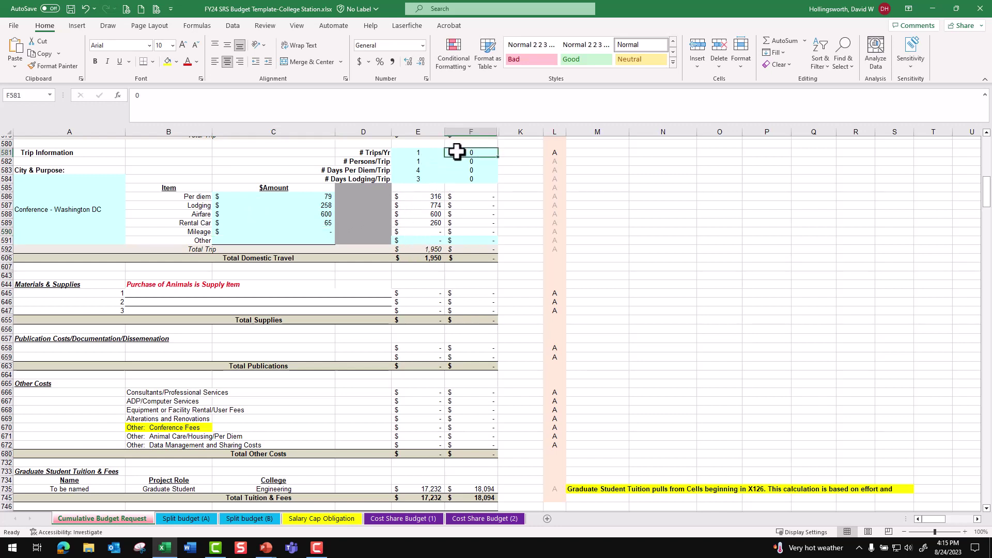
text(1)
key(Return)
text(1)
key(Return)
text(4)
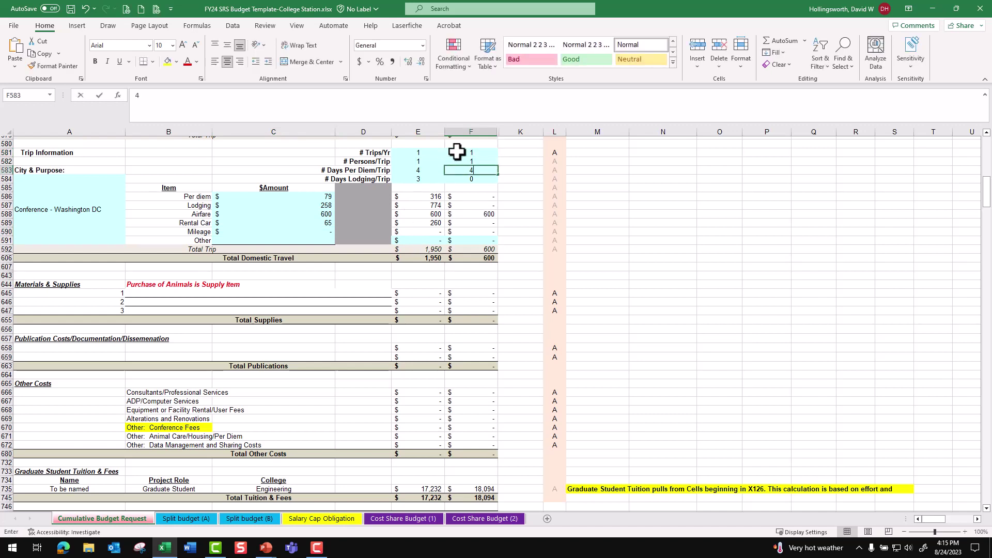
key(Return)
text(3)
key(Return)
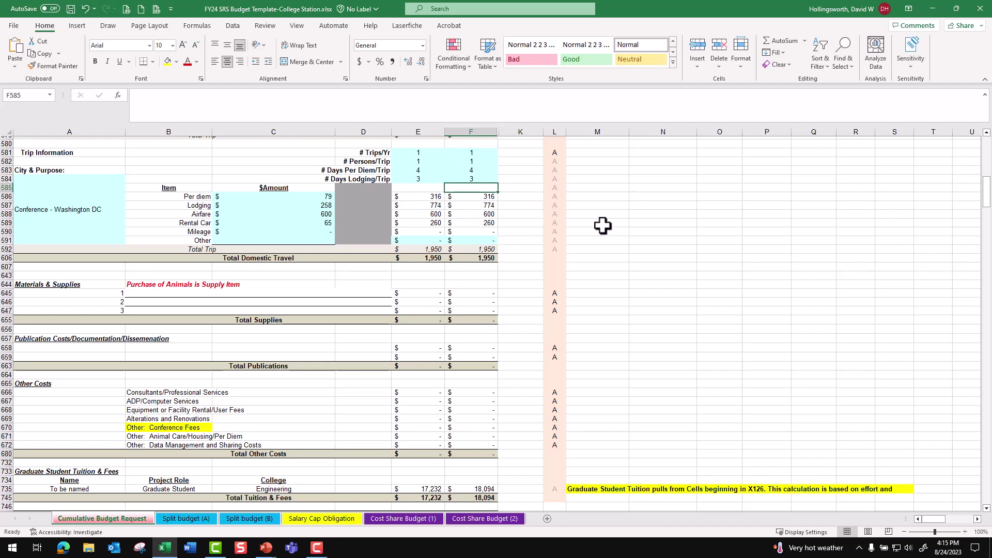
Budget 5,000 in each of the two years for misc materials, the first Materials & Supplies item
click(417, 291)
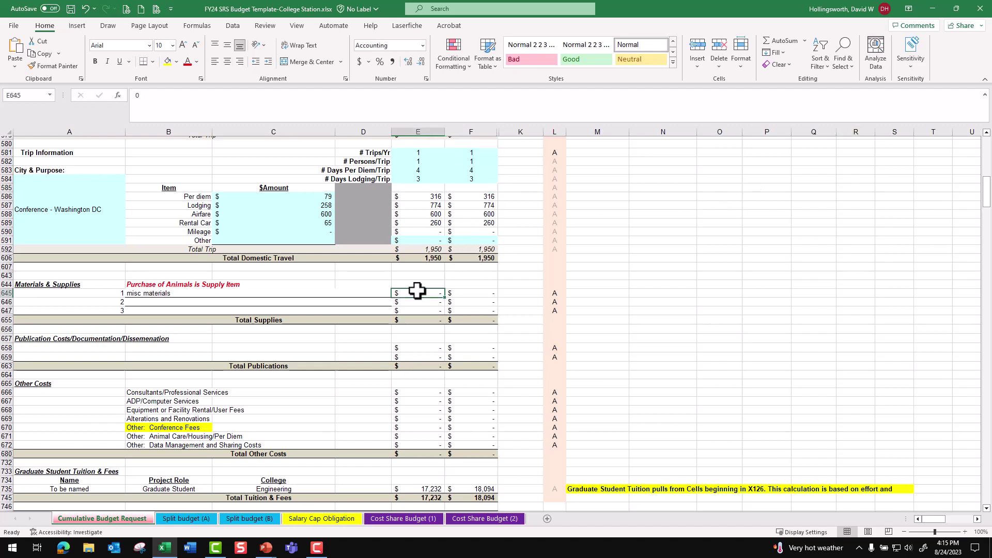
text(5,0)
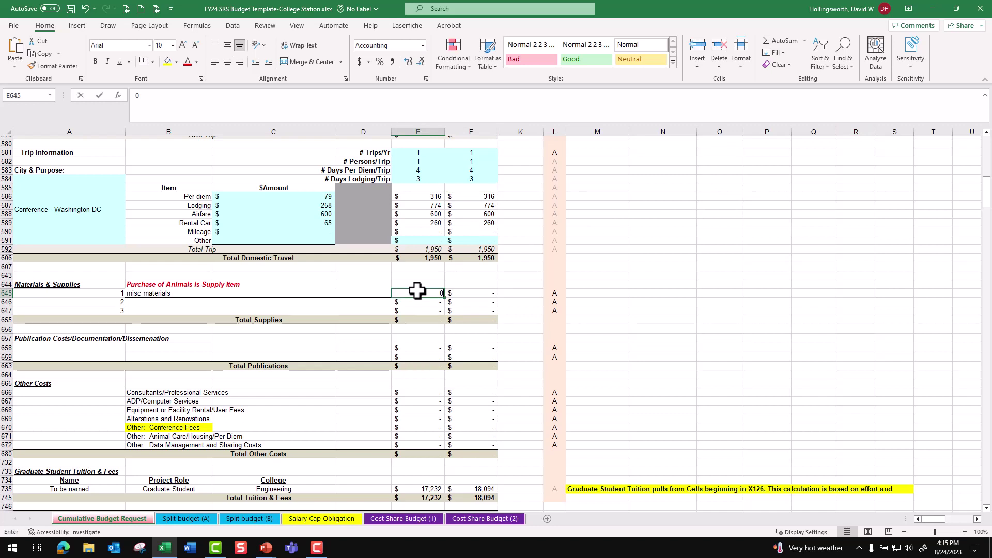
text(000)
key(Tab)
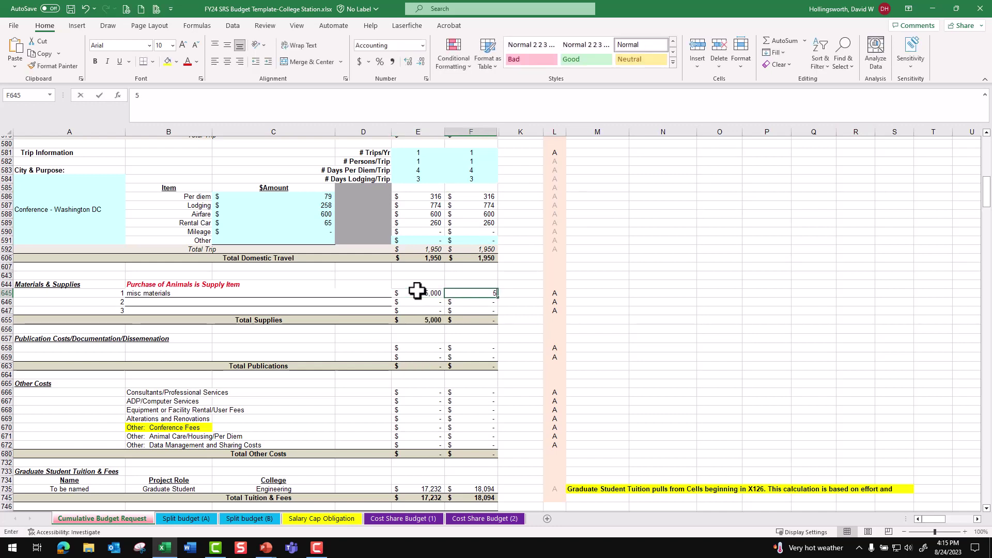
text(5000)
key(Tab)
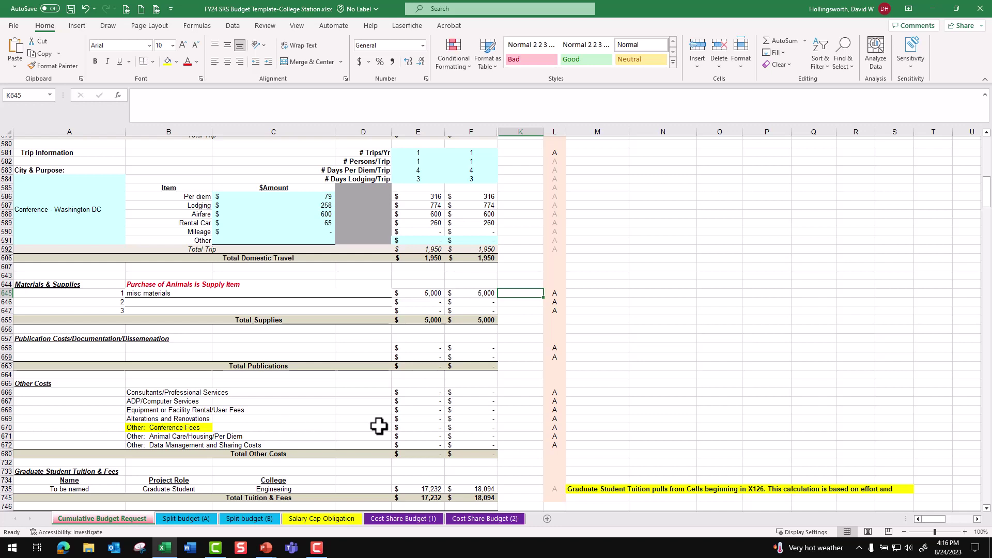
Enter conference fees of 600 for each of the two years under Other Costs
click(419, 428)
text(600)
key(Tab)
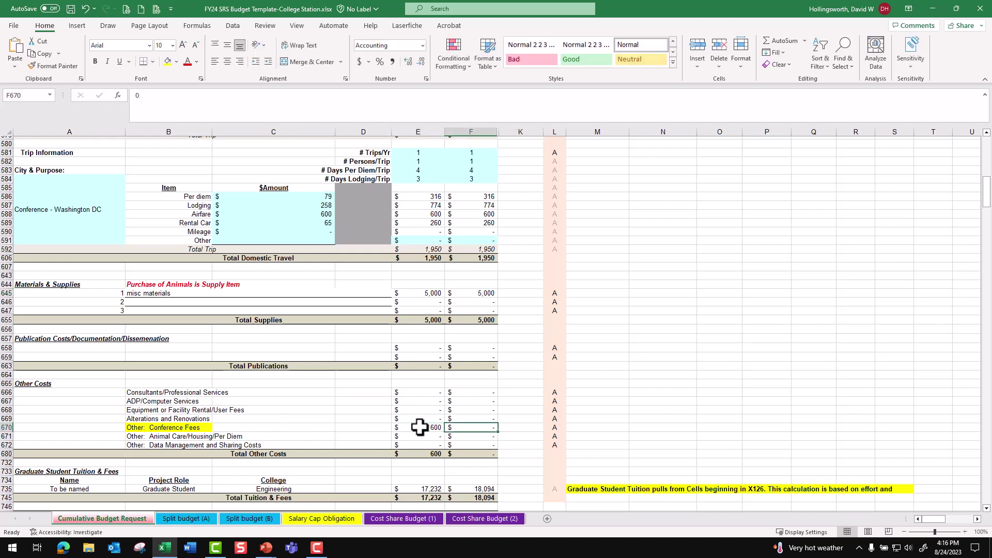
text(600)
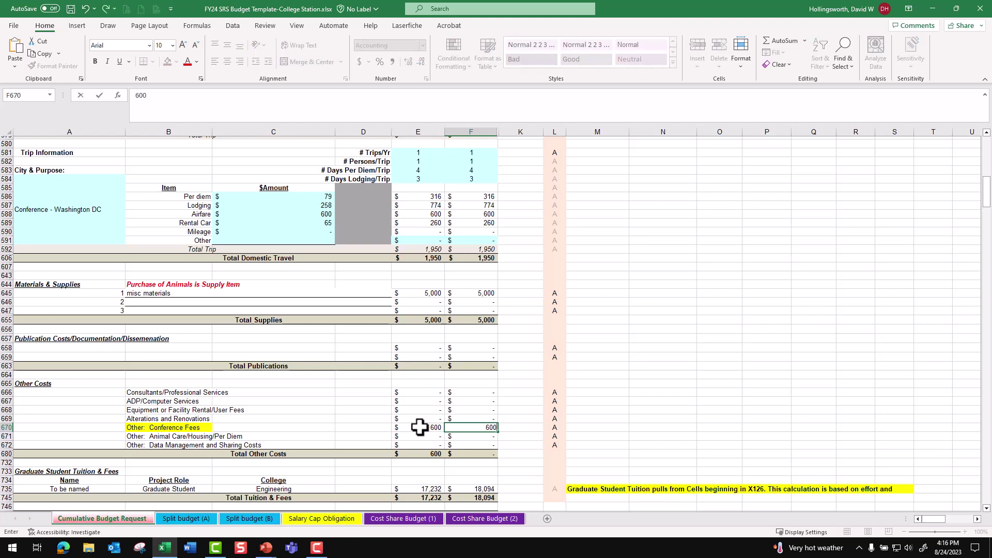
key(Tab)
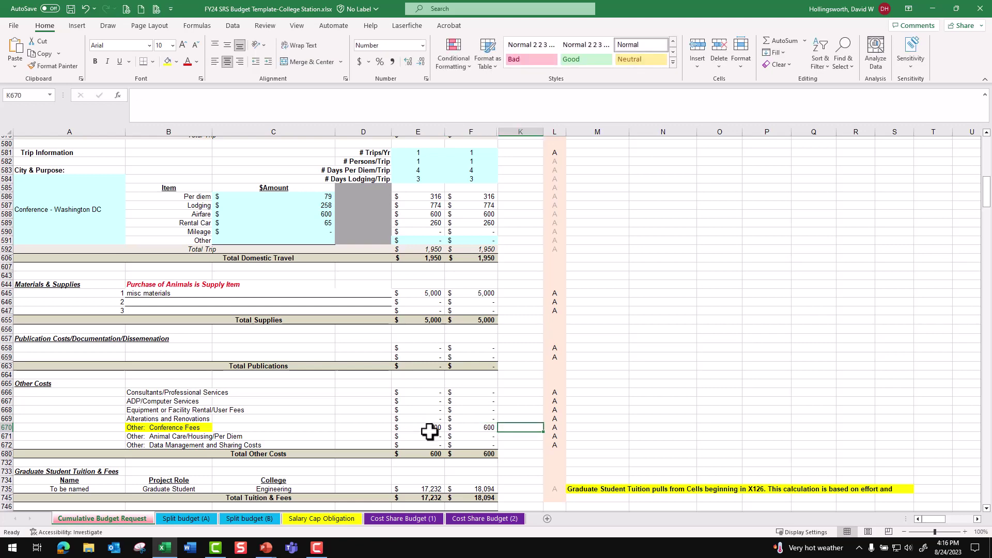
scroll(310, 431, down, 5)
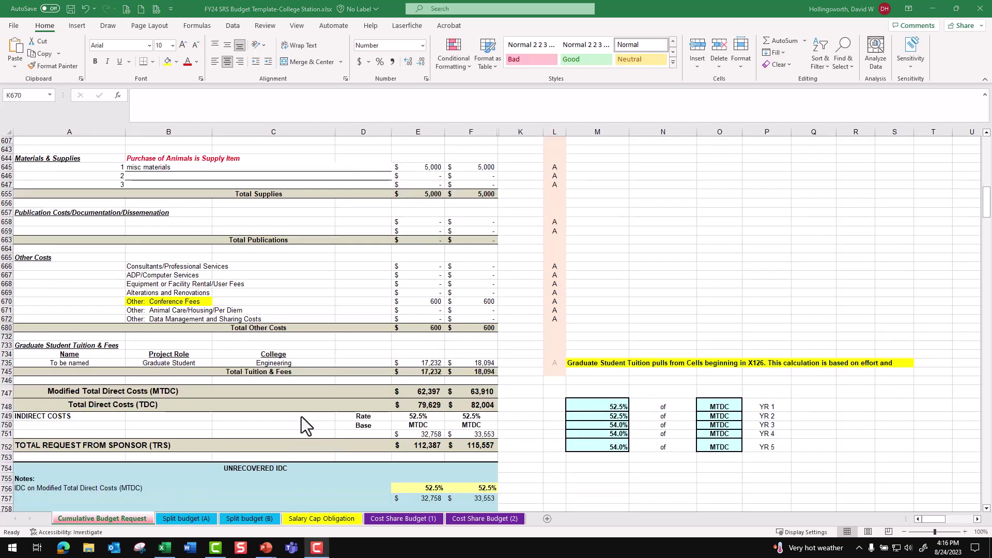